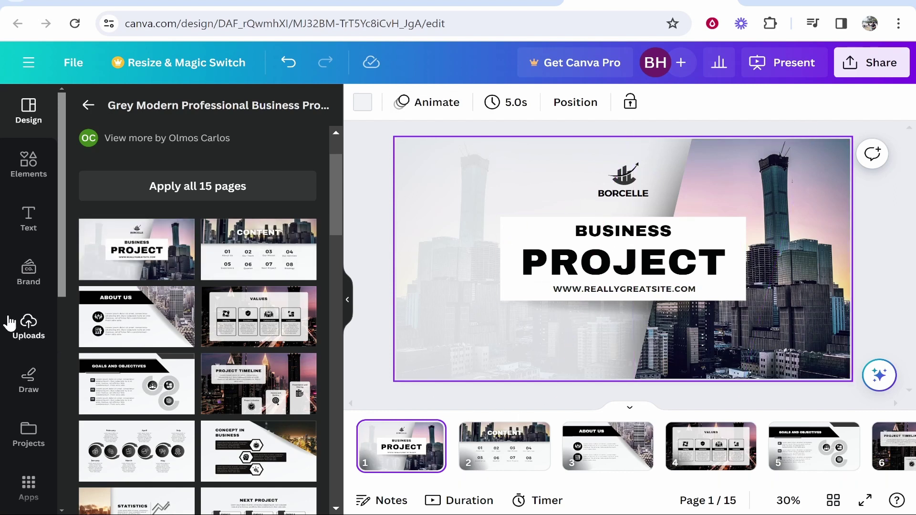
Show the uploads image library beside the 15-page Business Project presentation
left_click(23, 337)
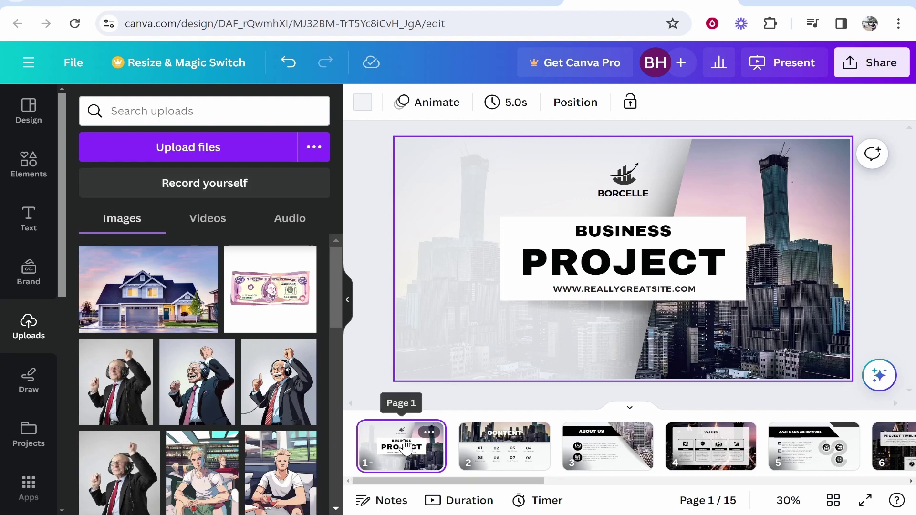
Start Record yourself, check camera and mic permissions, and move the webcam bubble to slide 1's upper left
left_click(188, 187)
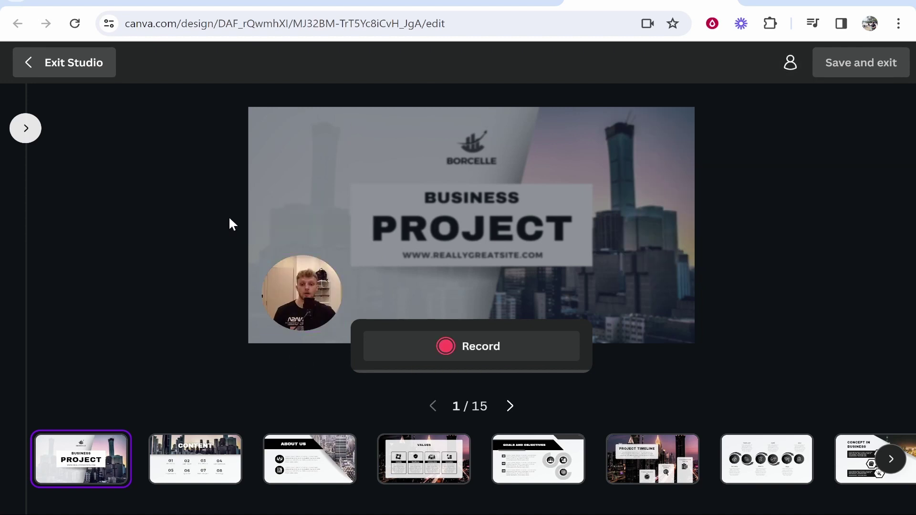
left_click(109, 24)
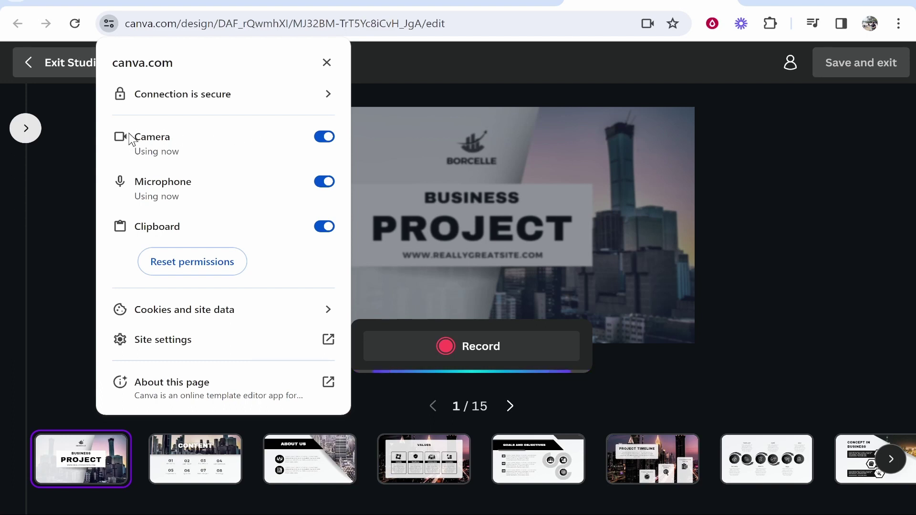
left_click(328, 63)
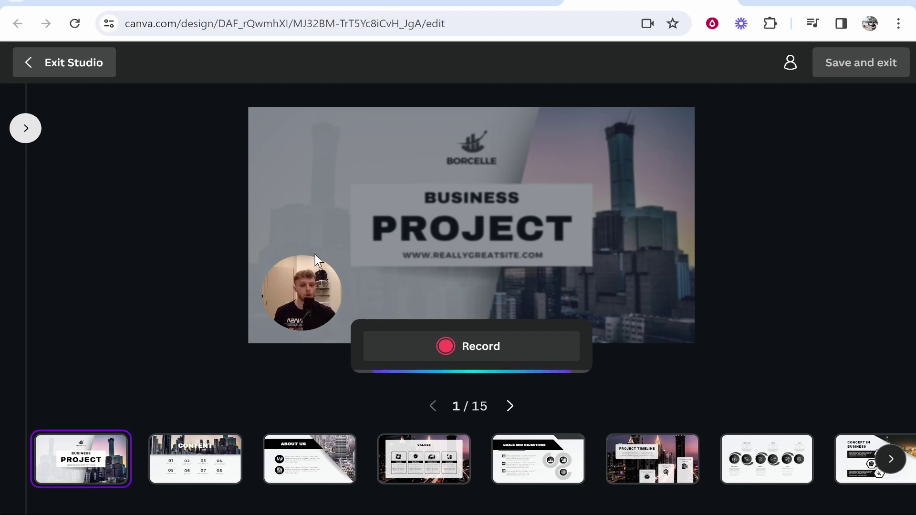
left_click_drag(309, 287, 337, 185)
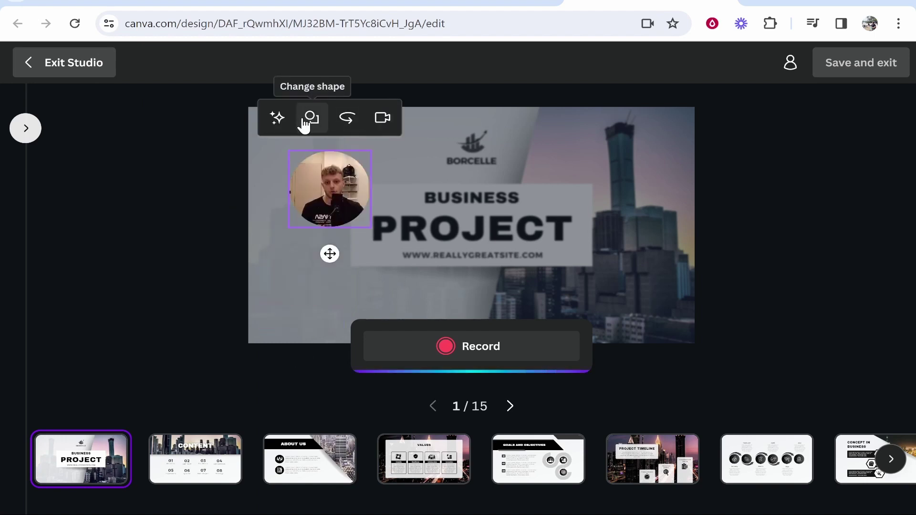
Turn off the webcam, leaving a placeholder avatar on the title slide
left_click(384, 118)
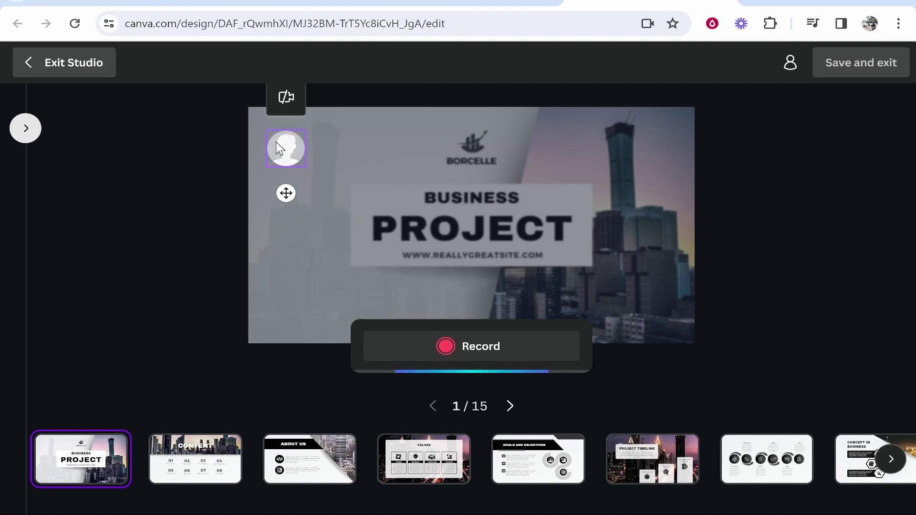
left_click(429, 401)
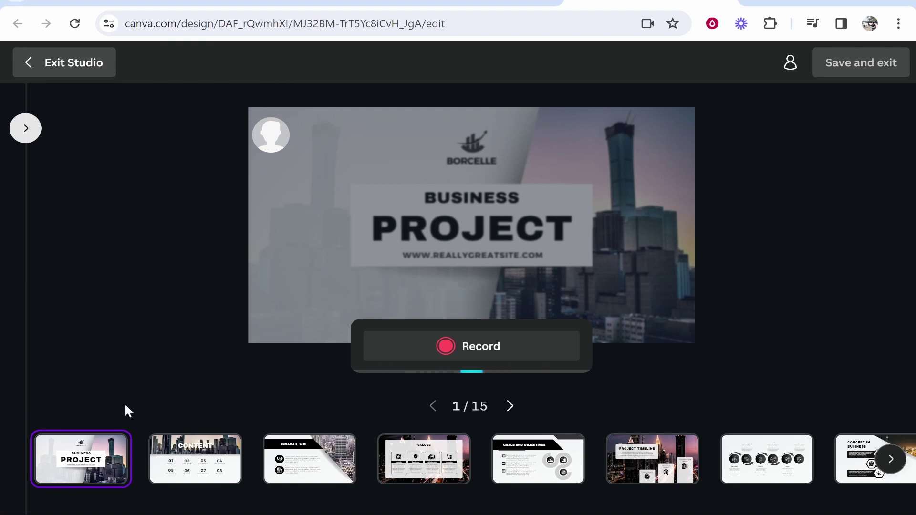
Record and play back a voiceover for the title slide, then go to the CONTENT slide
left_click(462, 351)
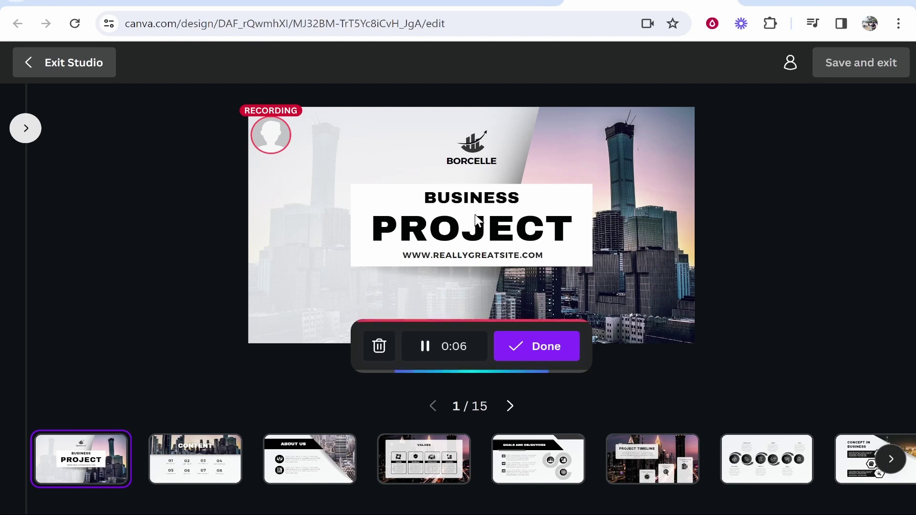
left_click(536, 347)
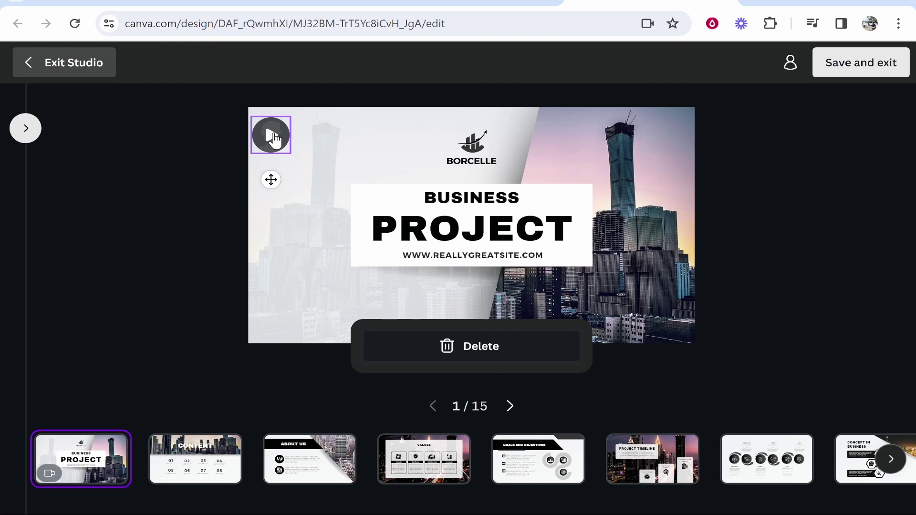
left_click(274, 137)
left_click(195, 459)
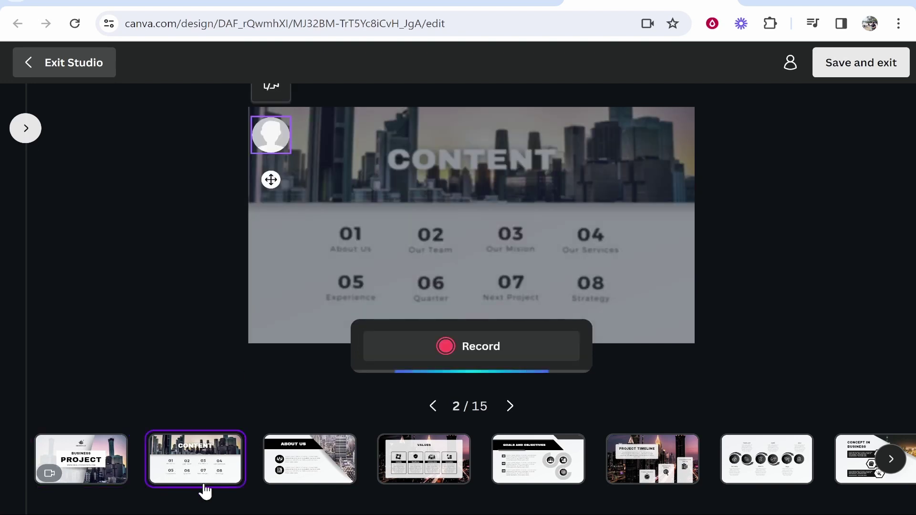
Record the slide 2 voiceover, then browse the ABOUT US, VALUES and GOALS AND OBJECTIVES slides
left_click(445, 351)
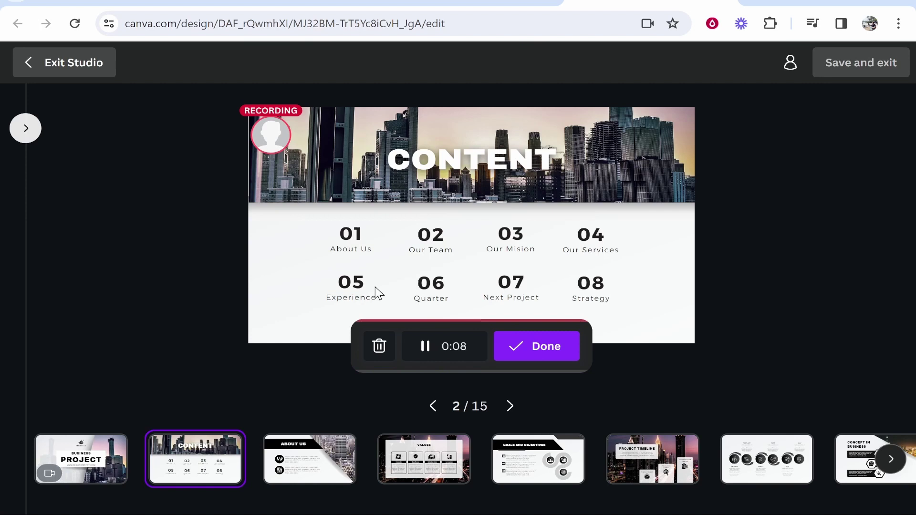
left_click(535, 346)
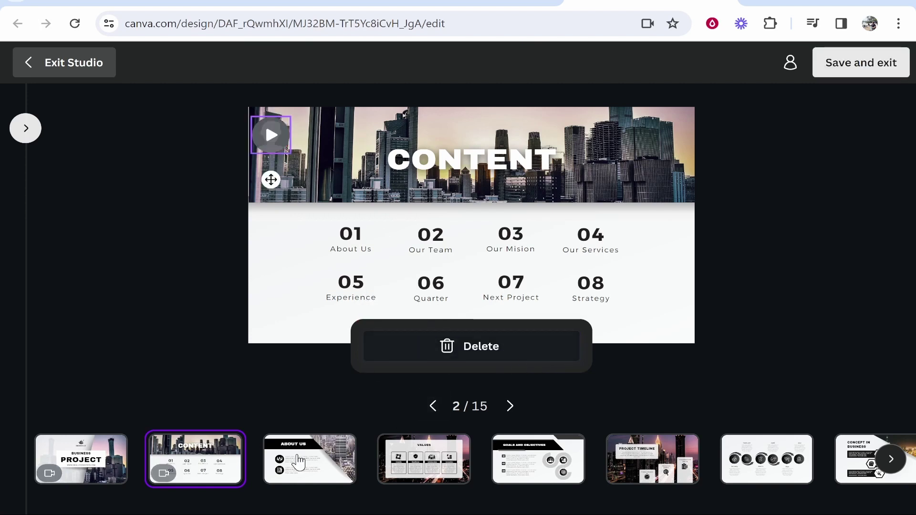
left_click(300, 461)
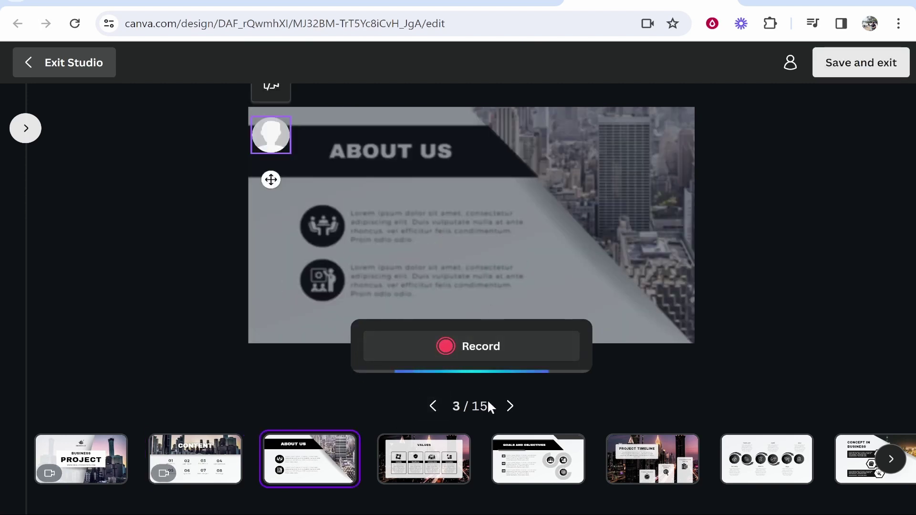
left_click(423, 459)
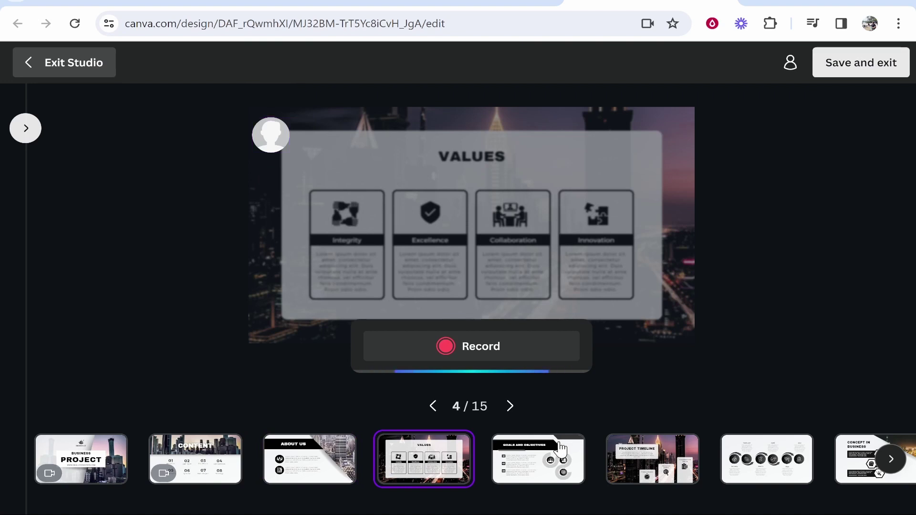
left_click(538, 458)
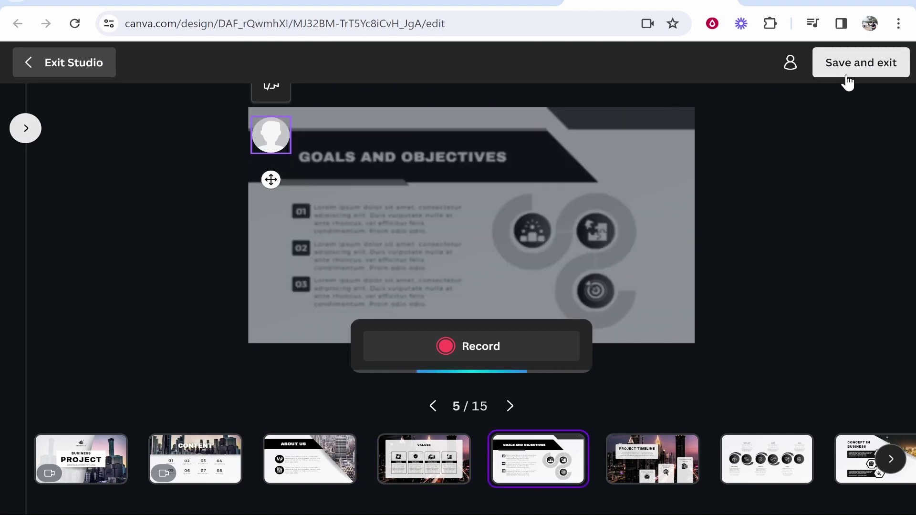
Save both recordings into the editor and check the embedded clips on slides 1 and 2
left_click(861, 62)
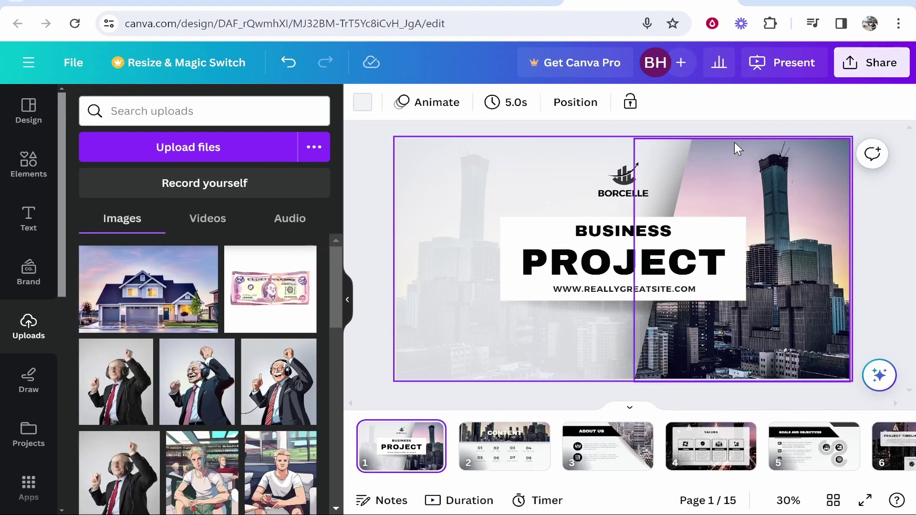
left_click(420, 168)
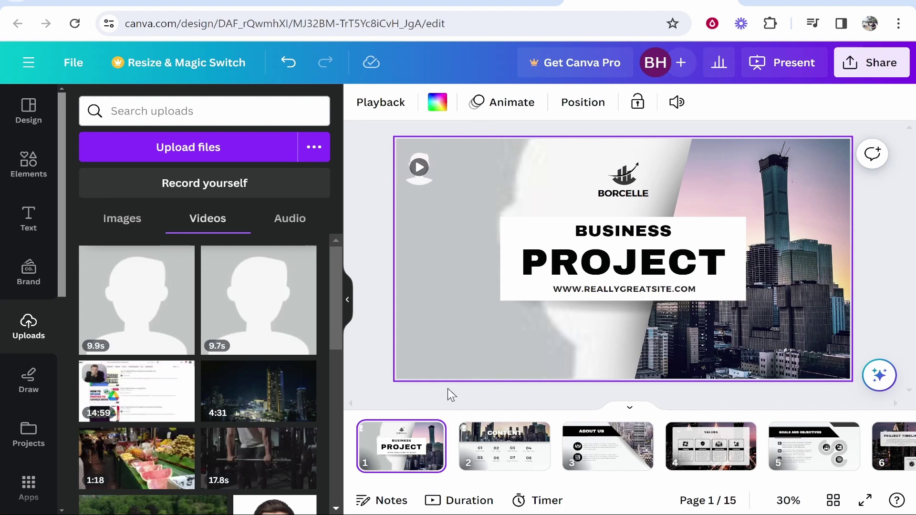
left_click(505, 447)
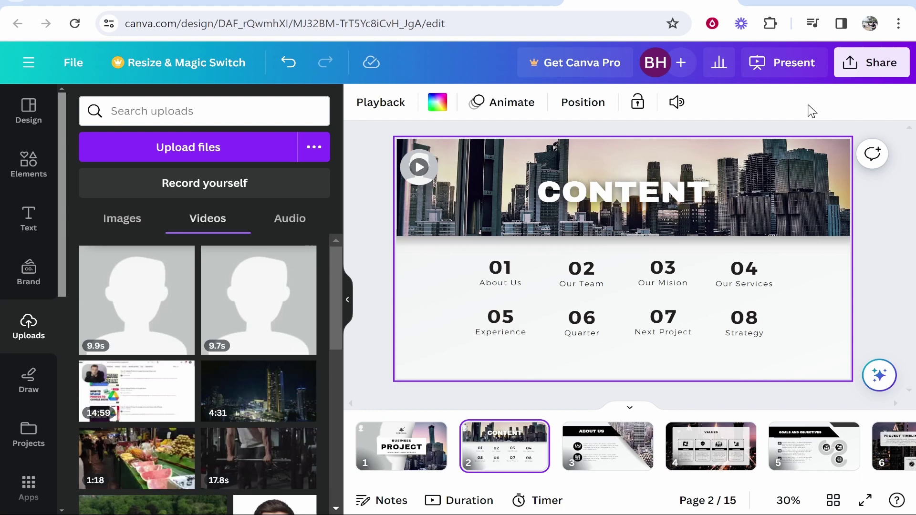
Show the Present options, including Present full screen, for the deck
left_click(794, 63)
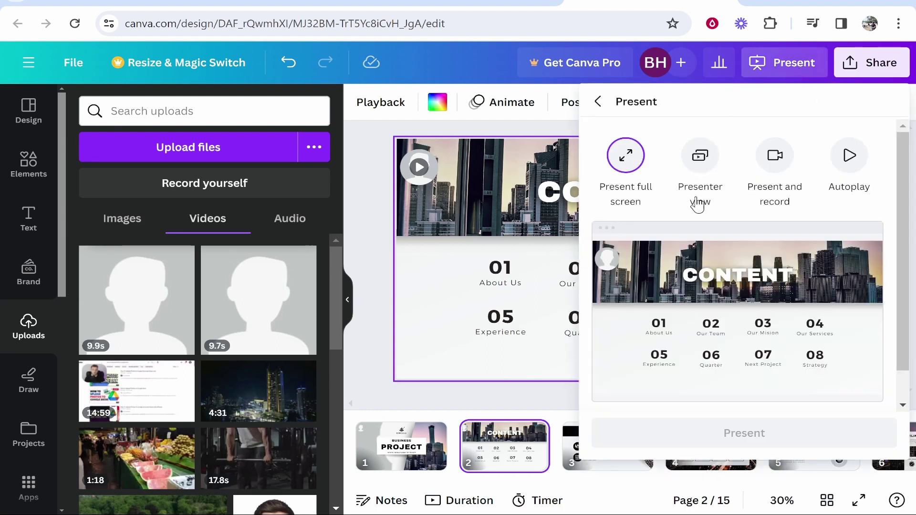